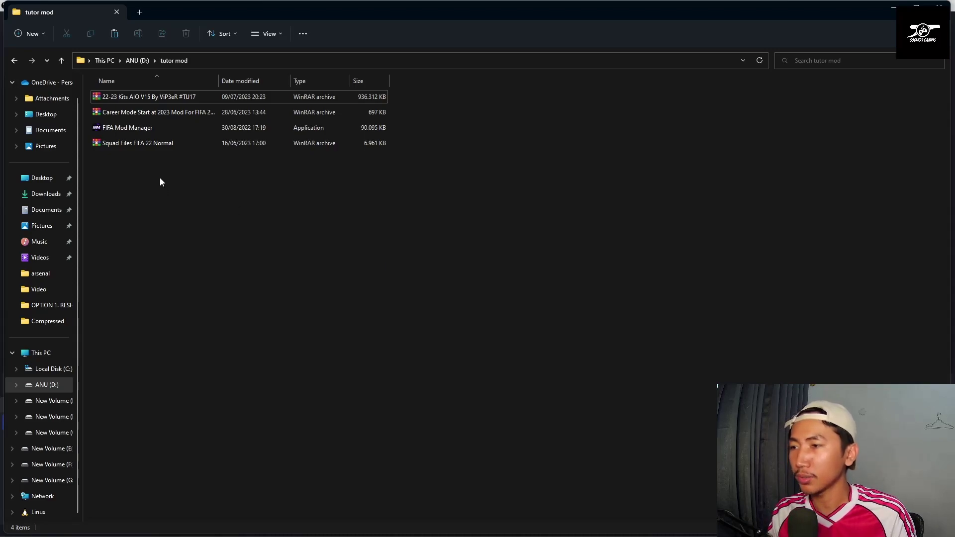
Extract the kits, Career Mode and Squad Files archives into the tutor mod folder, leaving out FIFA Mod Manager
left_click_drag(130, 171, 174, 93)
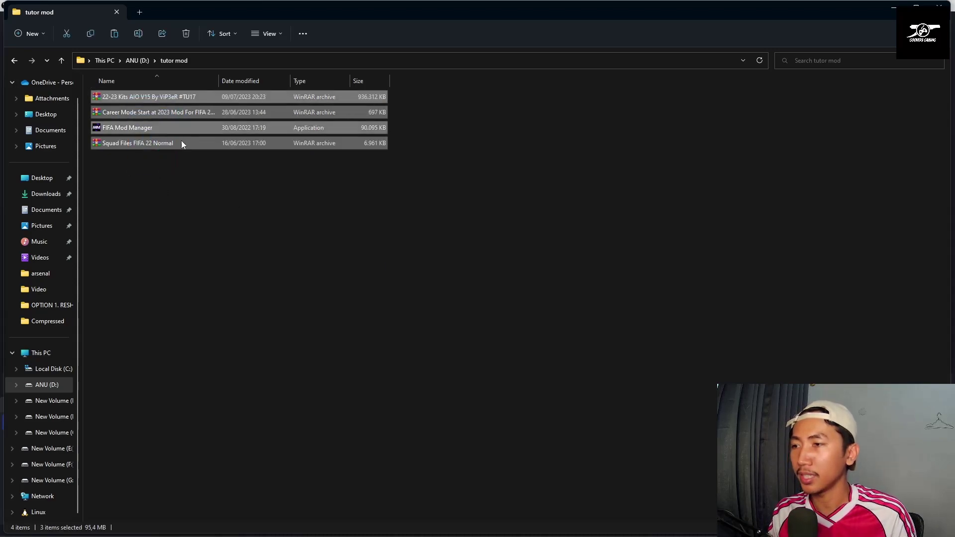
left_click(189, 127, "ctrl")
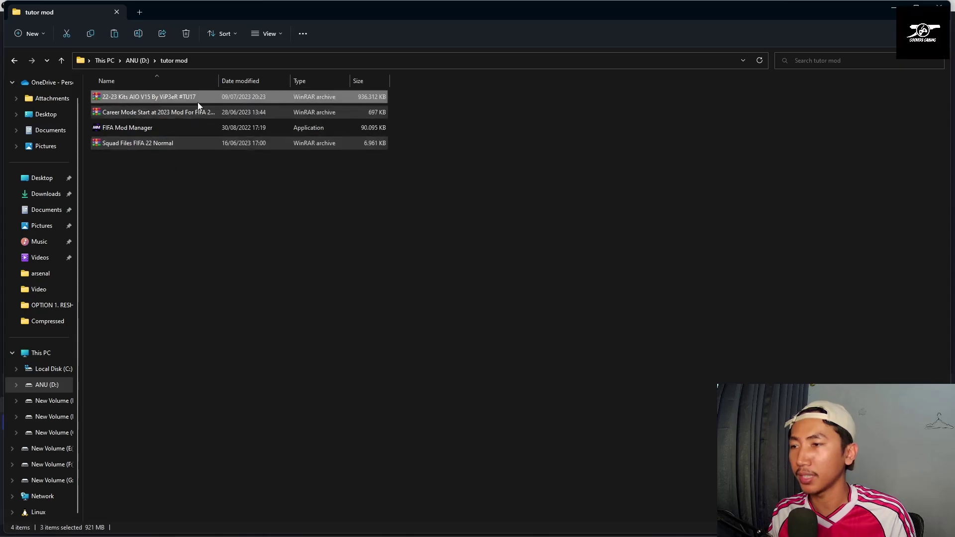
right_click(198, 103)
mouse_move(273, 219)
left_click(411, 316)
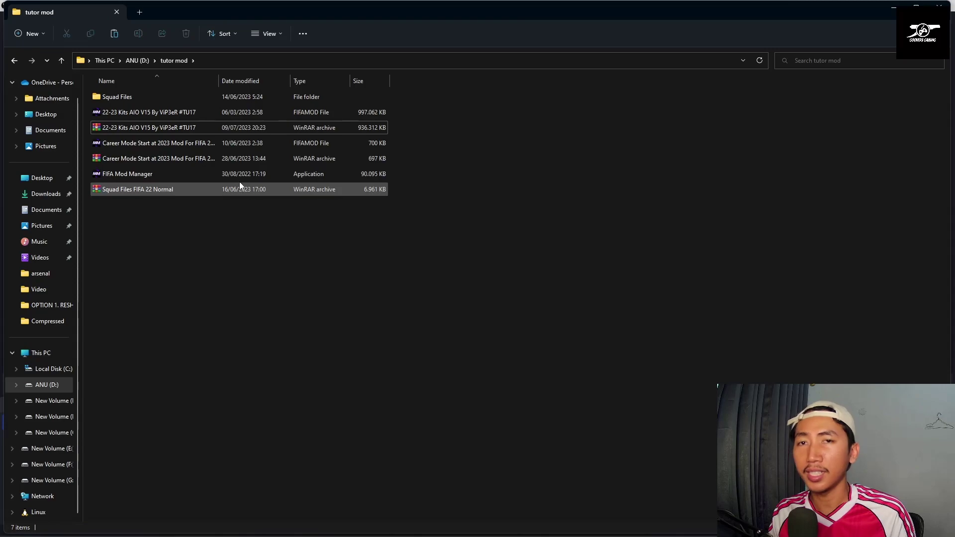
double_click(223, 98)
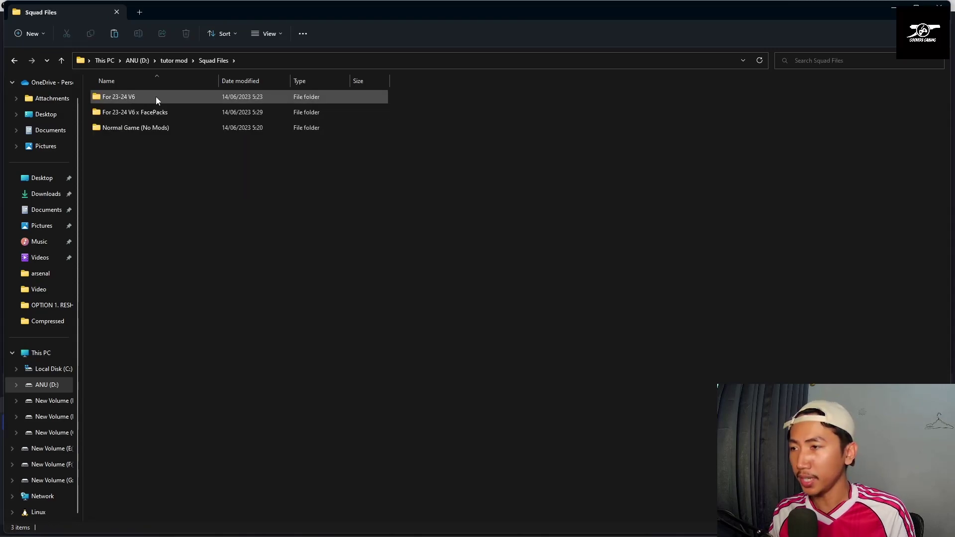
double_click(129, 101)
left_click(130, 101)
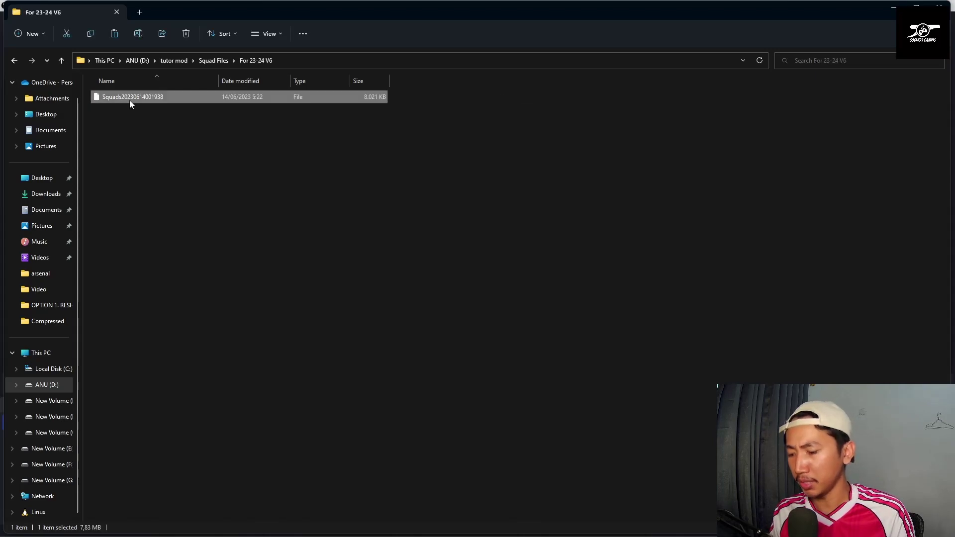
key("BackSpace")
double_click(139, 111)
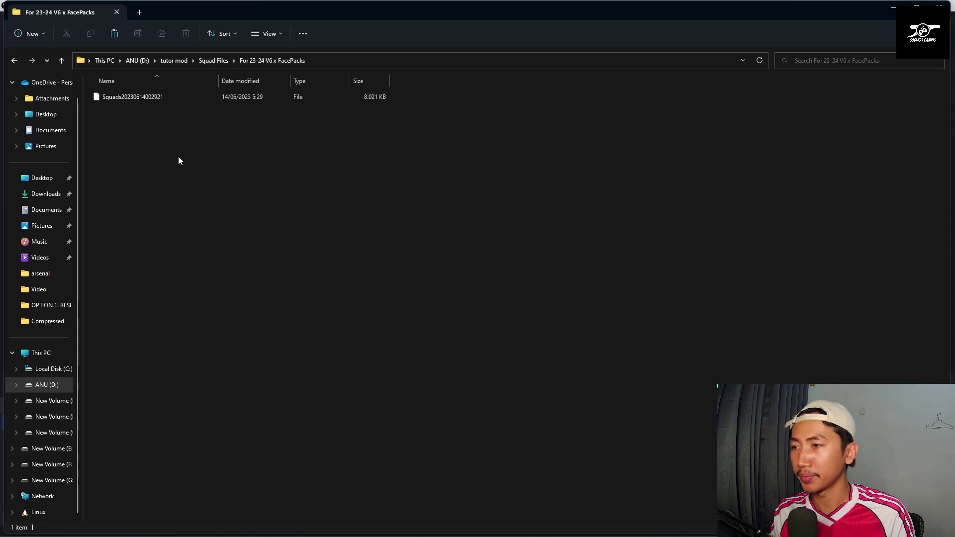
key("ctrl+v")
Copy both squad files from the For 23-24 V6 x FacePacks folder into Documents\FIFA 22\settings
left_click_drag(150, 132, 163, 98)
key("BackSpace")
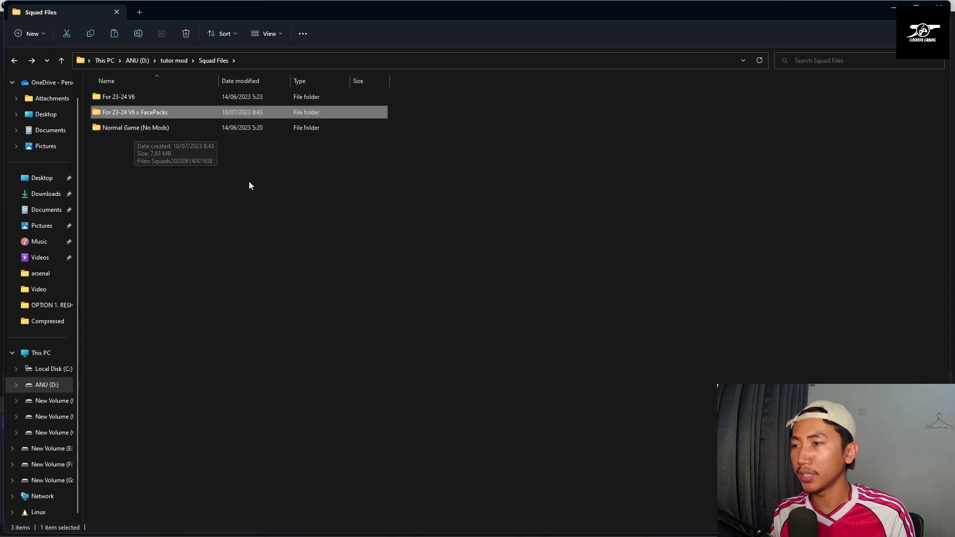
left_click(224, 171)
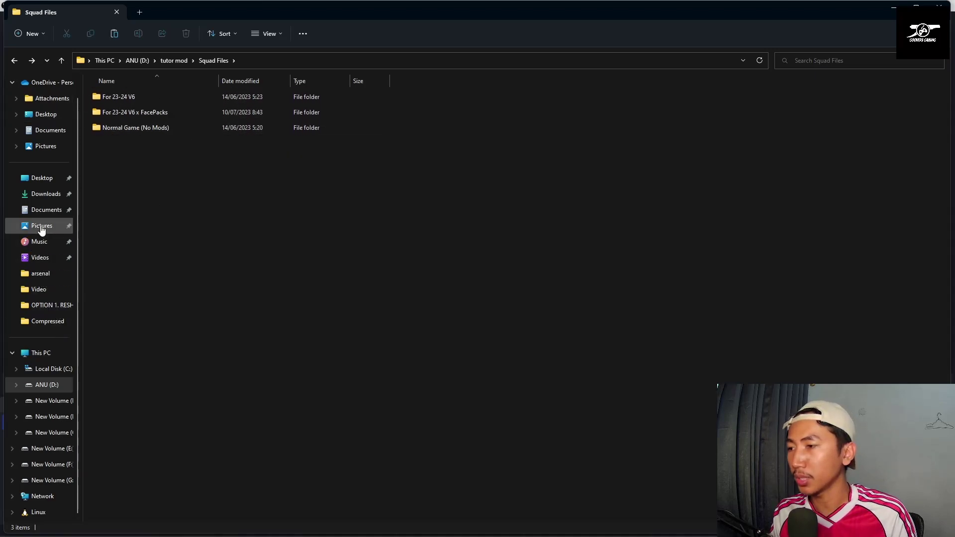
left_click(42, 209)
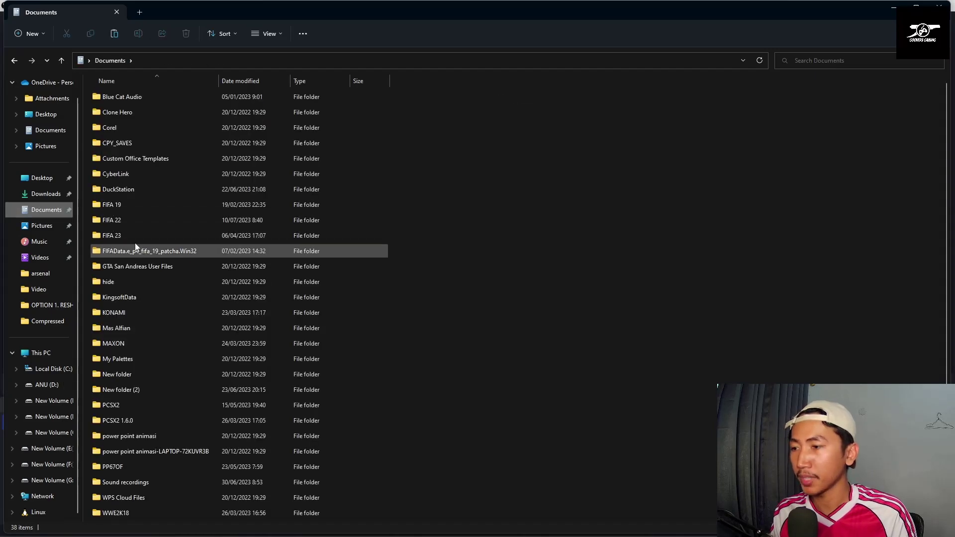
double_click(127, 220)
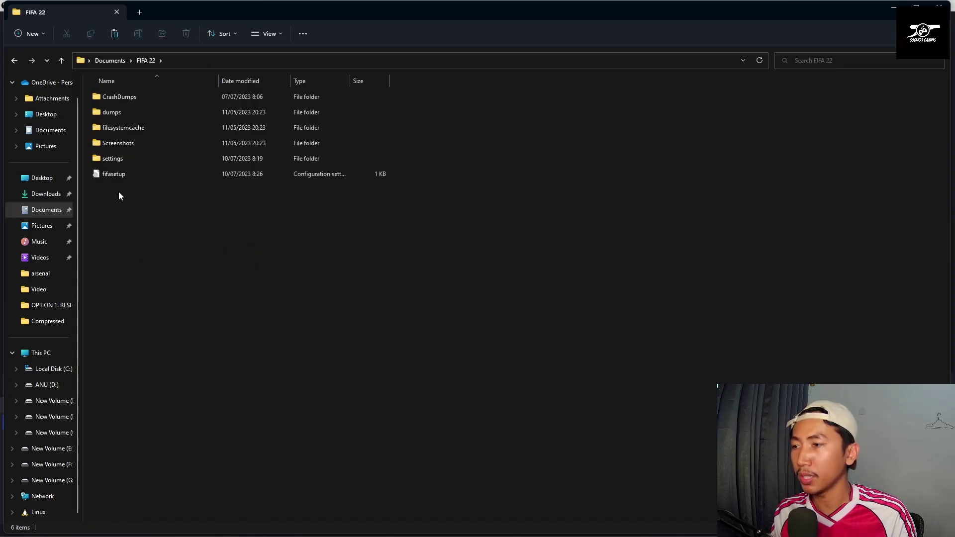
double_click(124, 162)
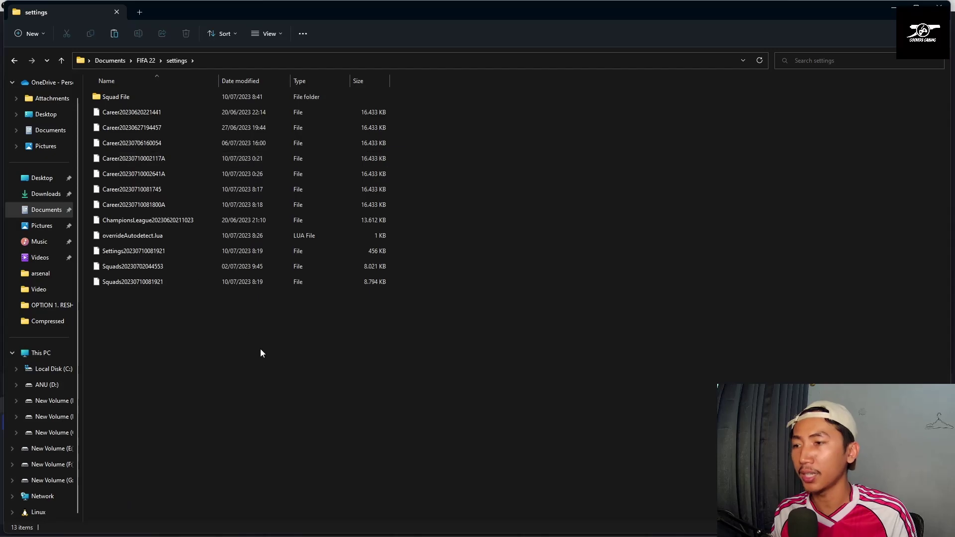
key("ctrl+v")
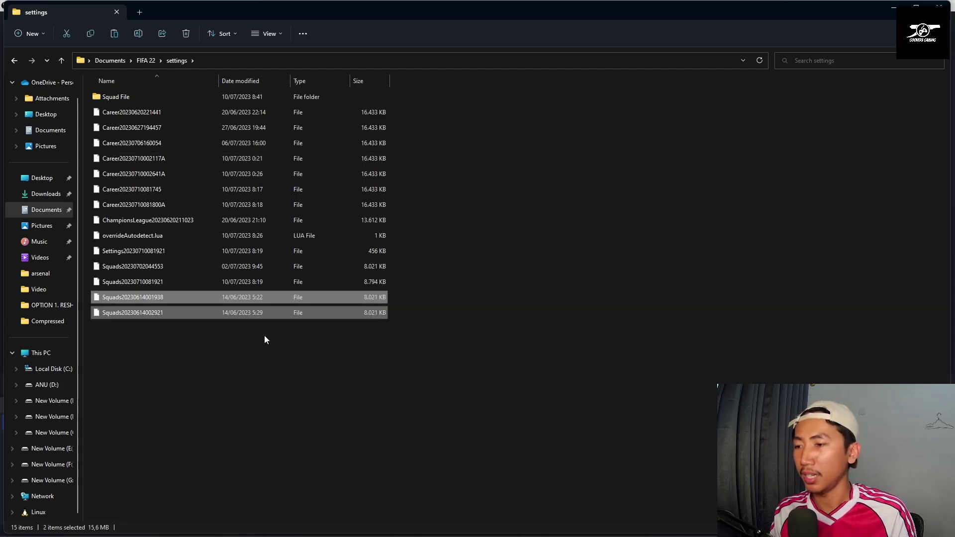
left_click(260, 350)
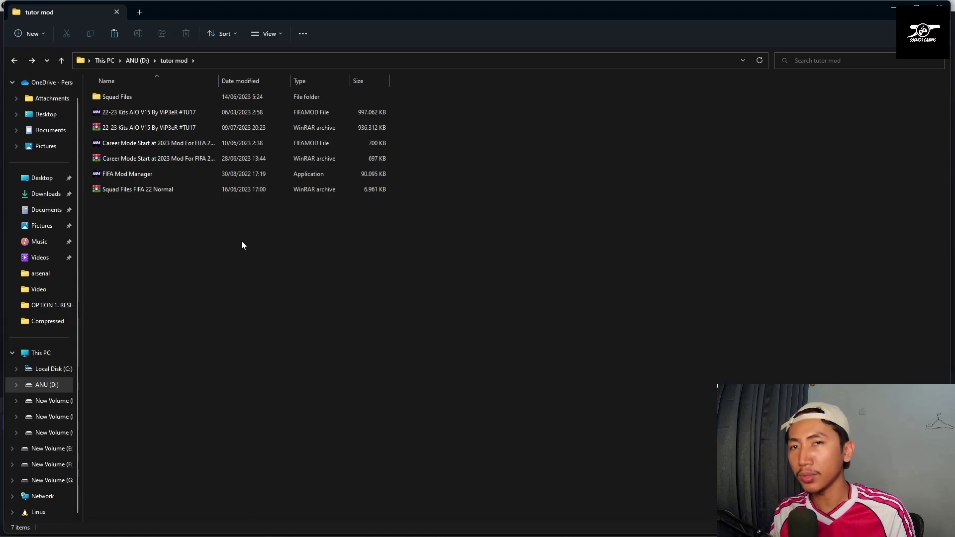
Launch FIFA Mod Manager from the tutor mod folder and remove the existing FIFA 22 entry from its game list
left_click(195, 177)
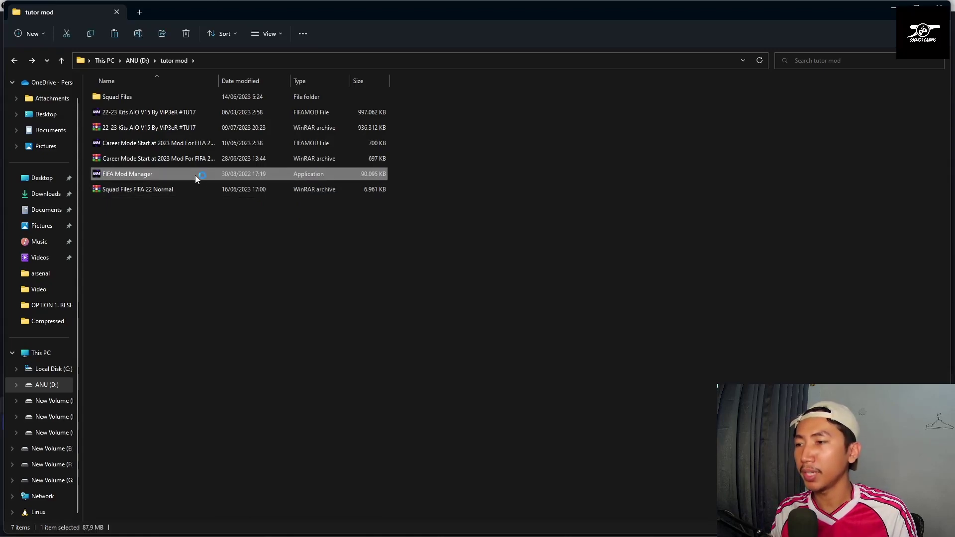
double_click(195, 176)
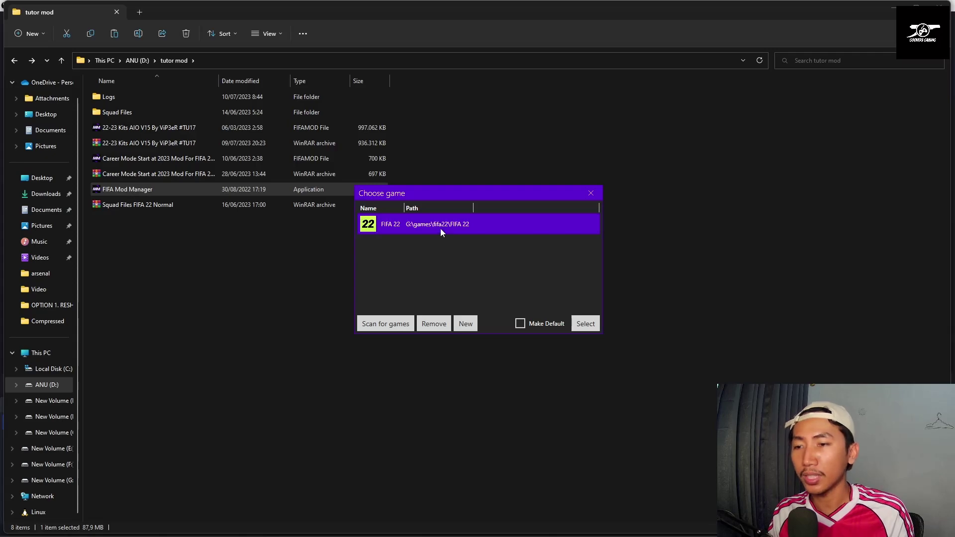
left_click(434, 325)
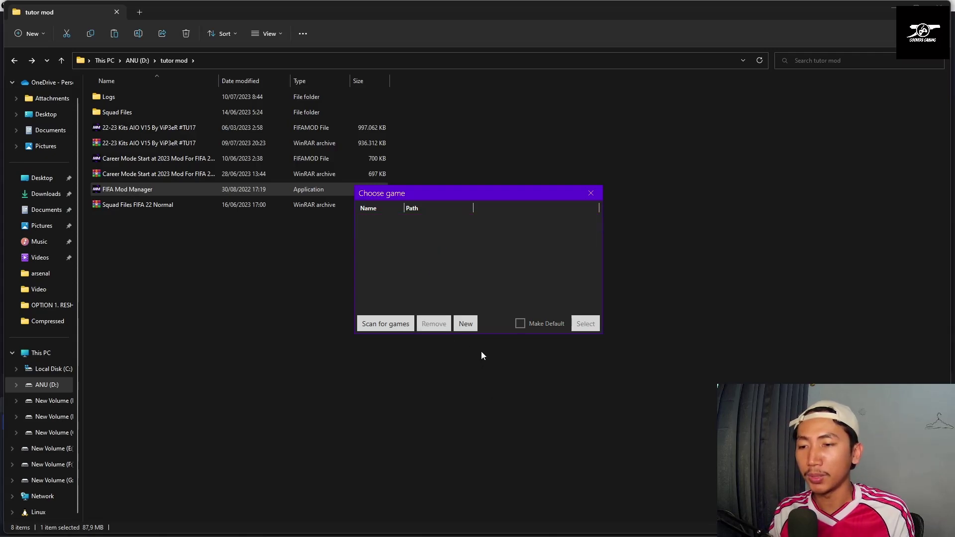
Add the FIFA22 executable from G:\games\fifa22\FIFA 22 as a new game and select it for modding
left_click(466, 324)
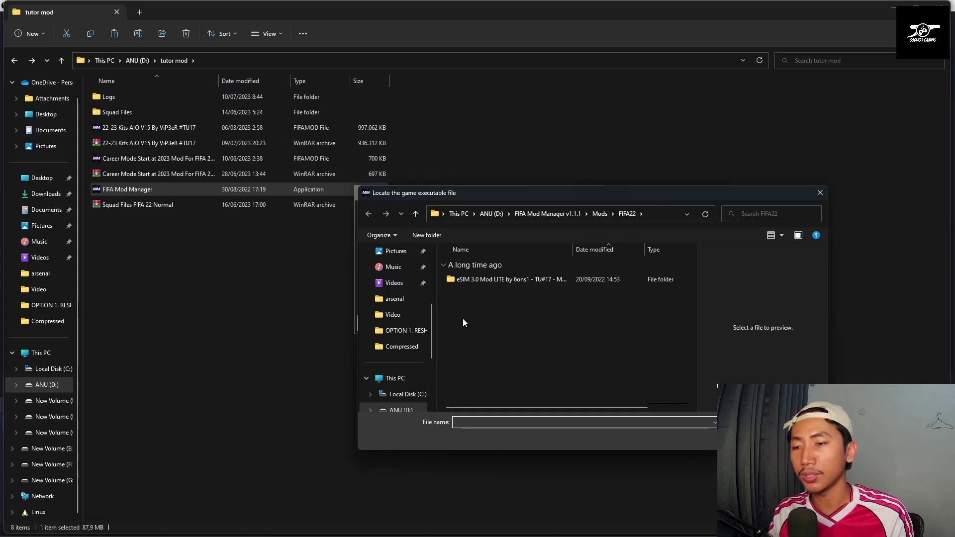
scroll(421, 338, "down", 3)
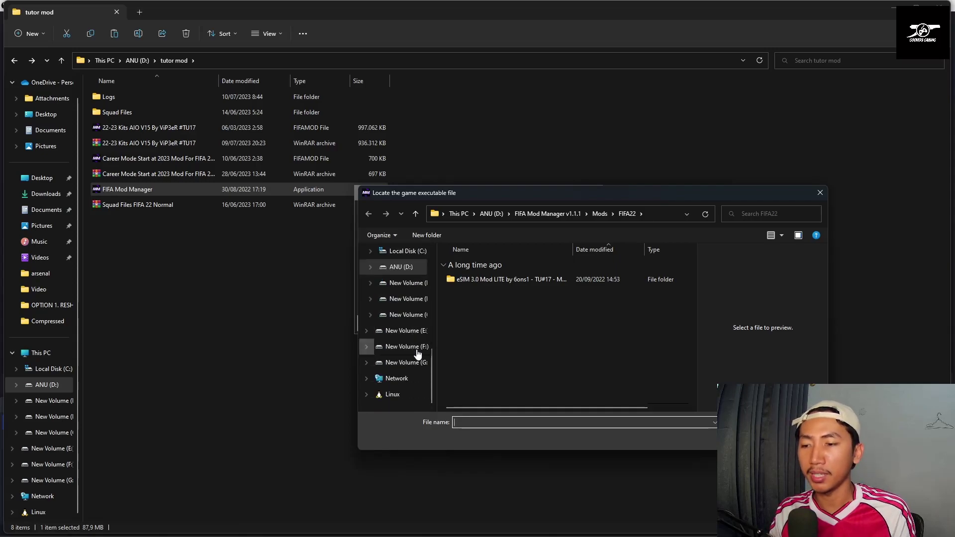
left_click(416, 362)
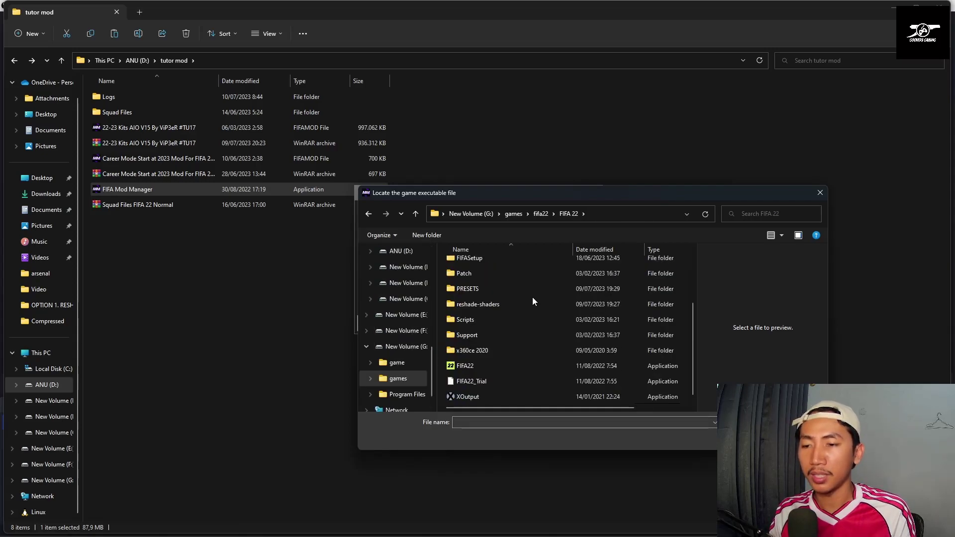
double_click(482, 366)
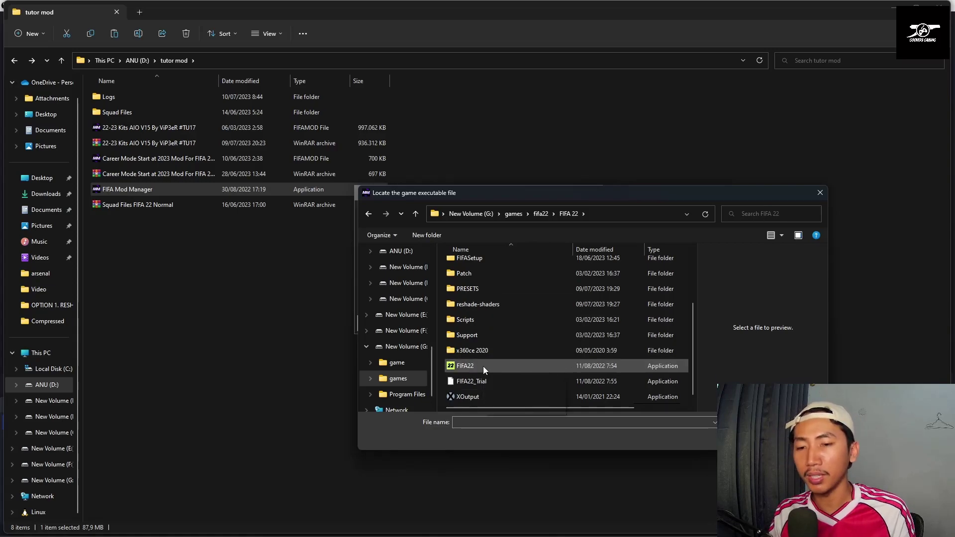
left_click(408, 231)
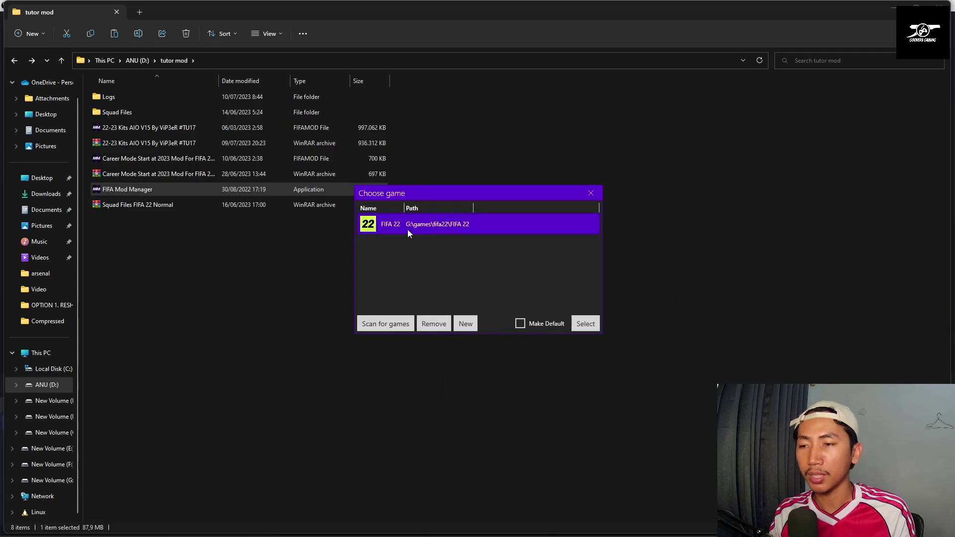
left_click(589, 330)
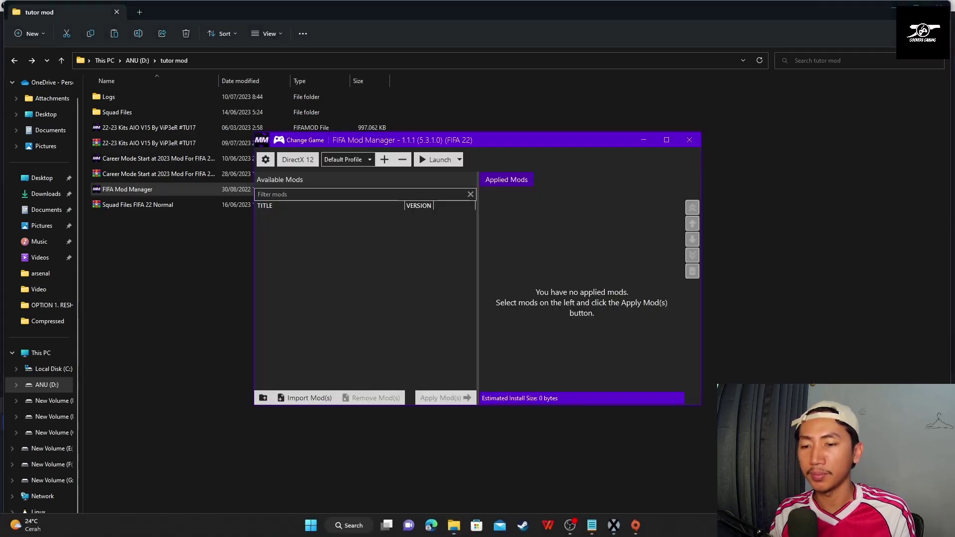
Import the 22-23 Kits AIO V15 and Career Mode Start at 2023 mod files from D:\tutor mod
mouse_move(605, 531)
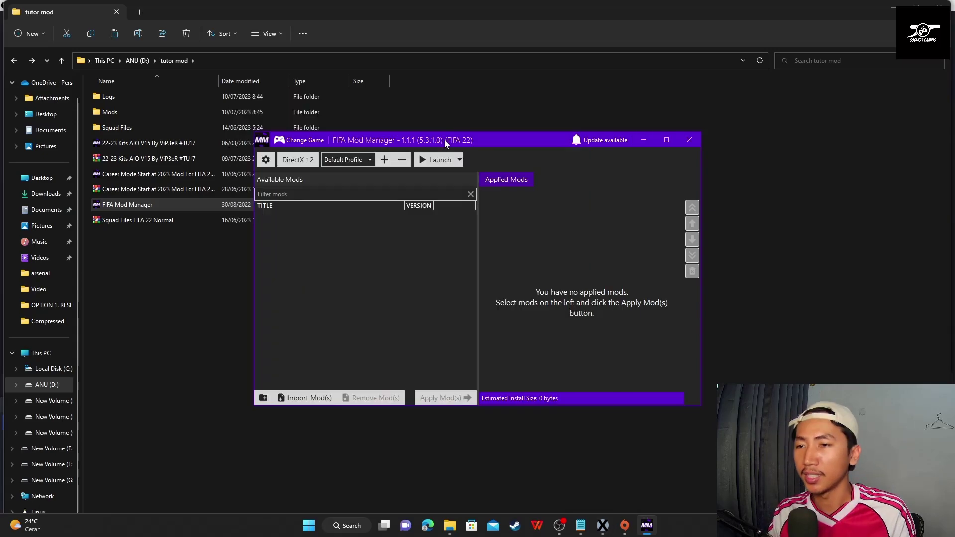
left_click_drag(444, 141, 461, 120)
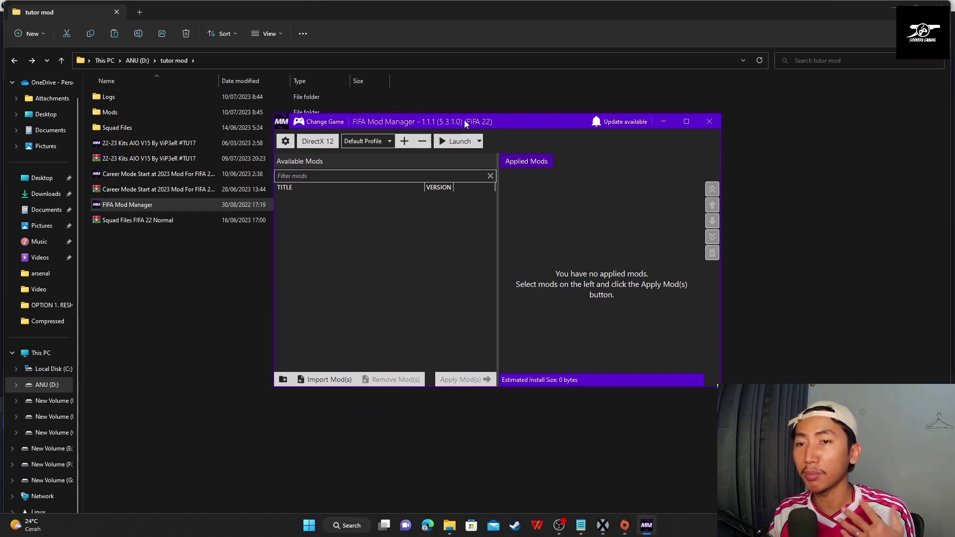
left_click_drag(465, 124, 500, 140)
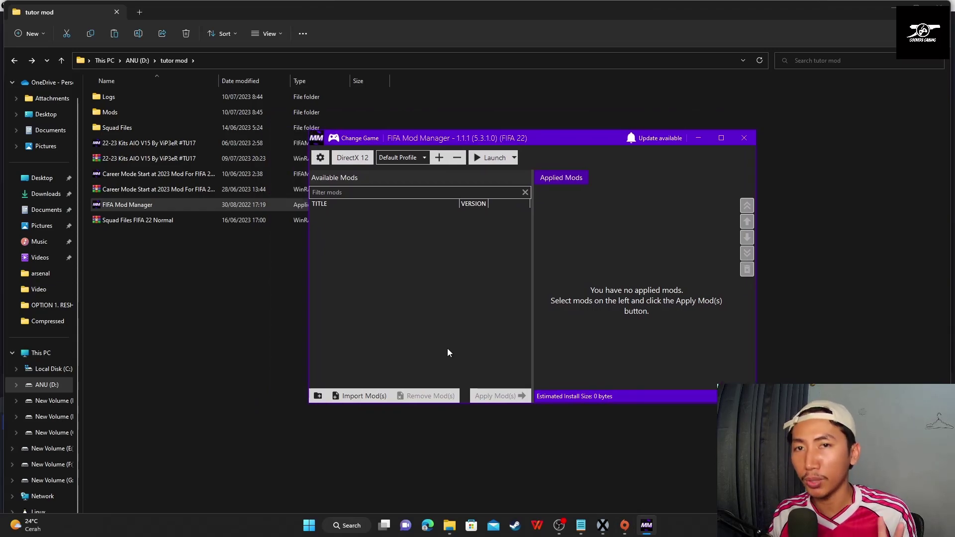
left_click(370, 401)
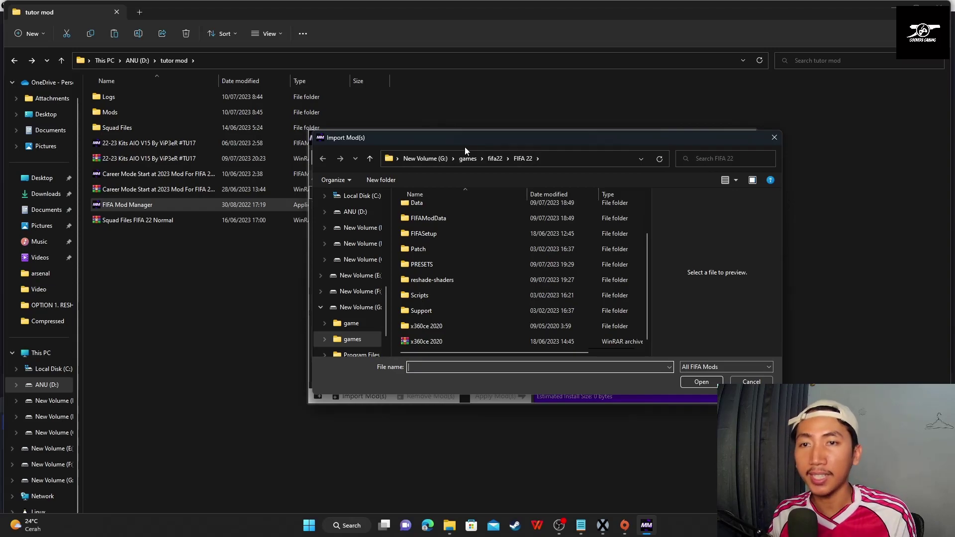
left_click(324, 212)
left_click(360, 323)
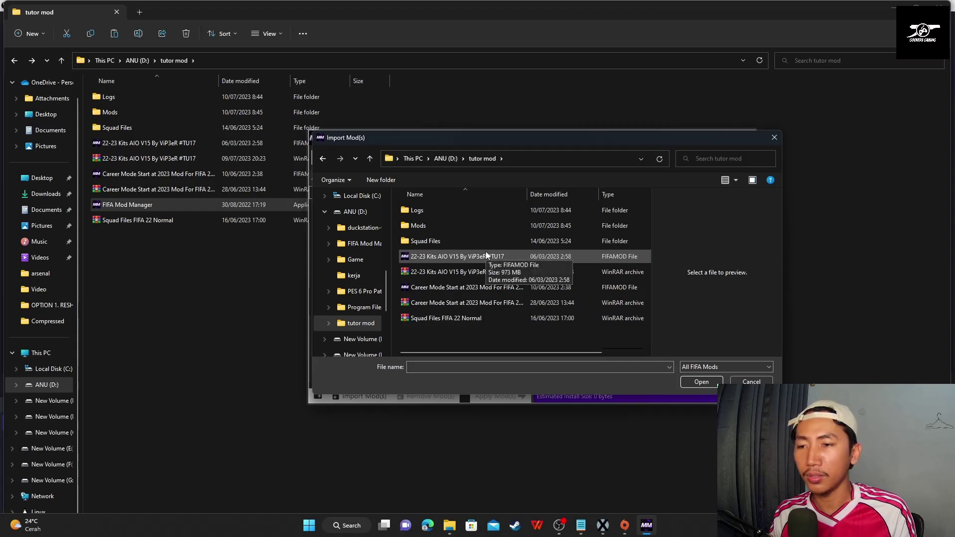
left_click(486, 255)
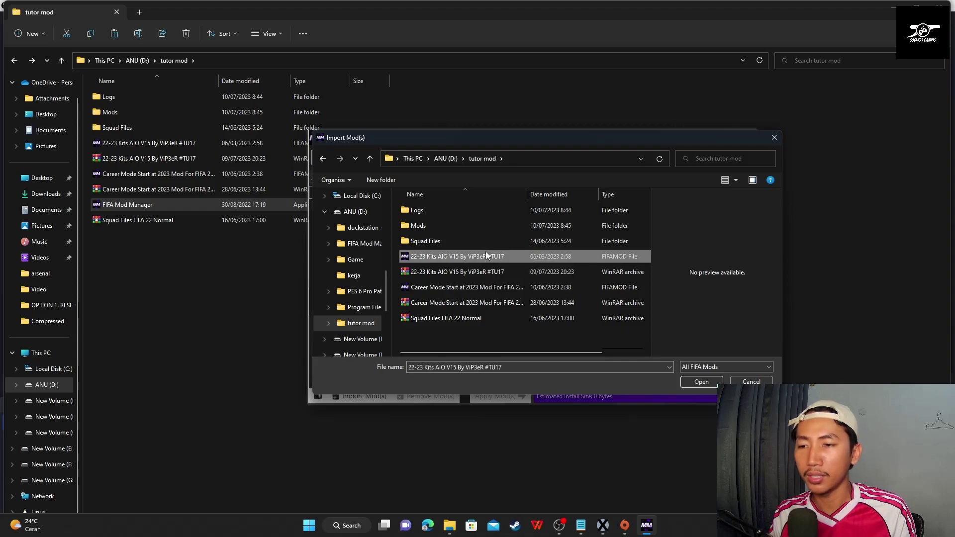
left_click(476, 288, "ctrl")
left_click(688, 381)
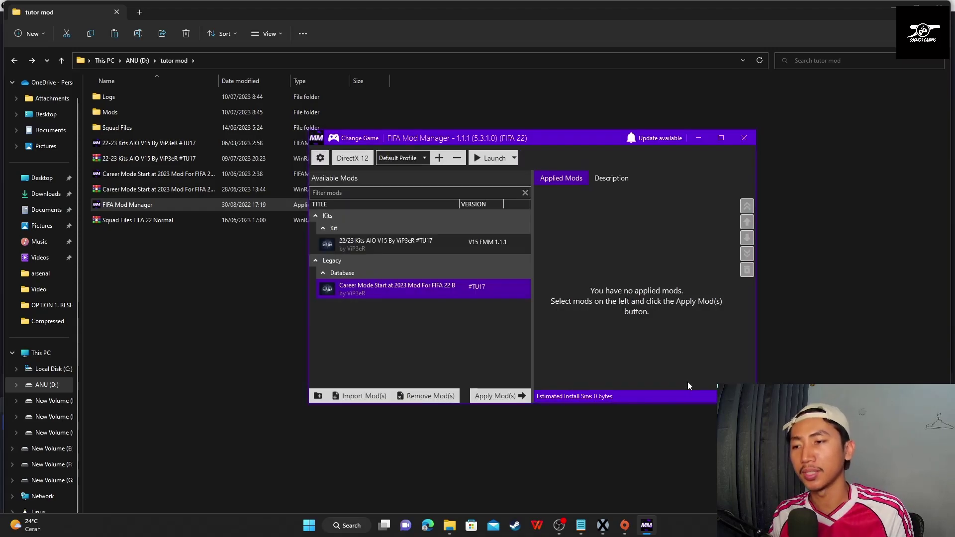
Apply the 22/23 Kits AIO V15 mod and the Career Mode Start at 2023 mod to the default profile
double_click(382, 248)
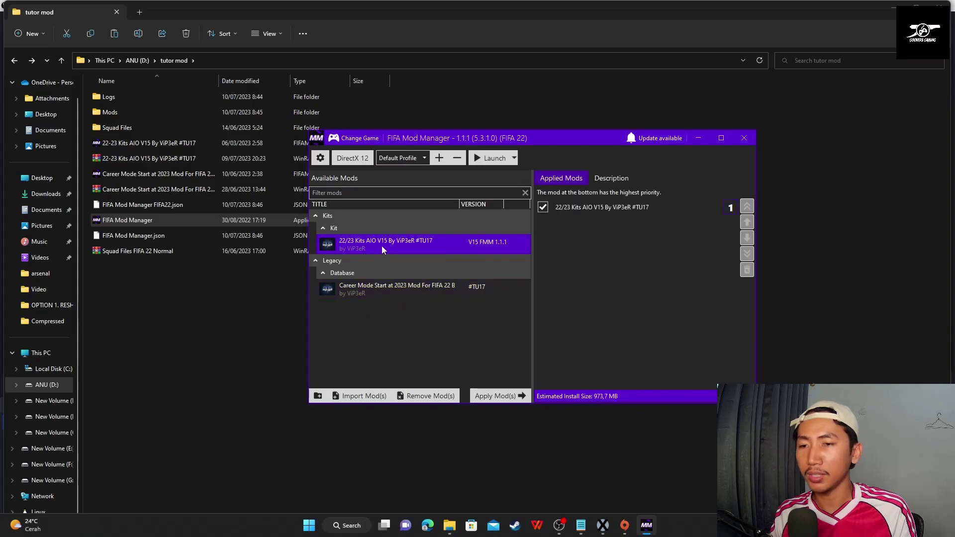
left_click(399, 291)
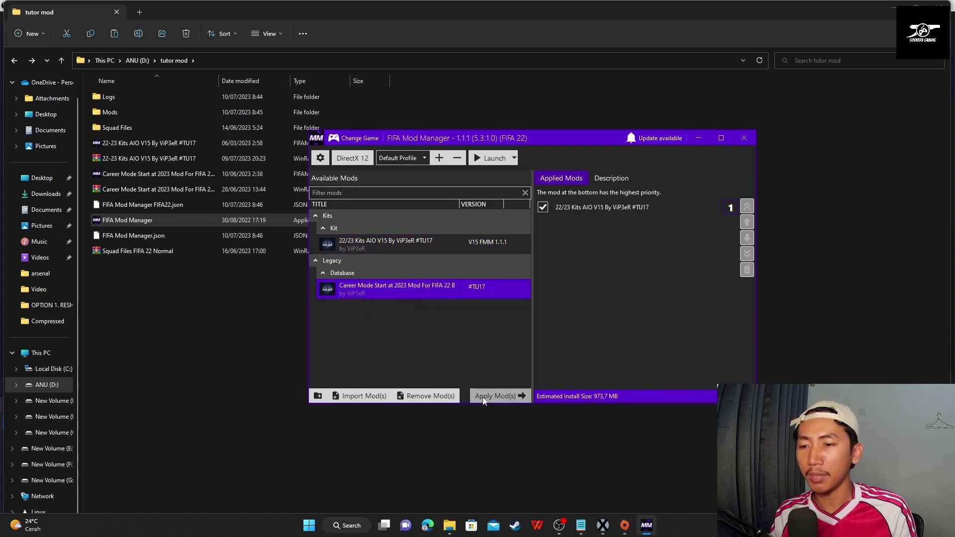
left_click(498, 396)
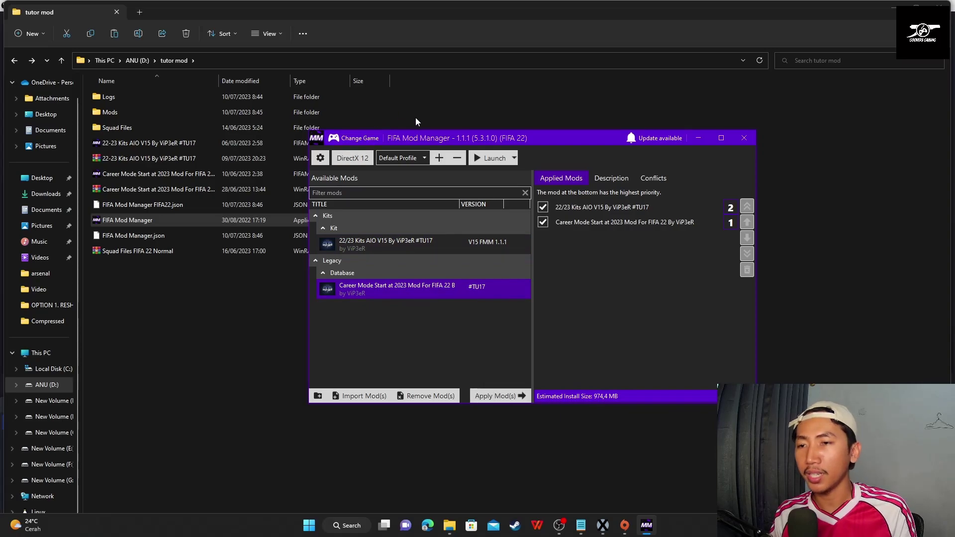
Launch the game with the applied mods and sign in to Origin by entering the EA account password
left_click(489, 158)
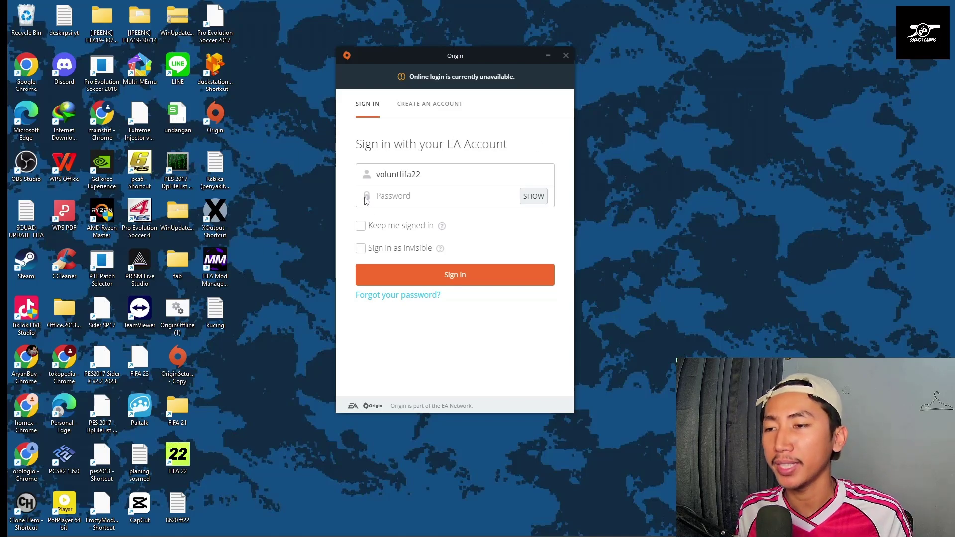
left_click(421, 199)
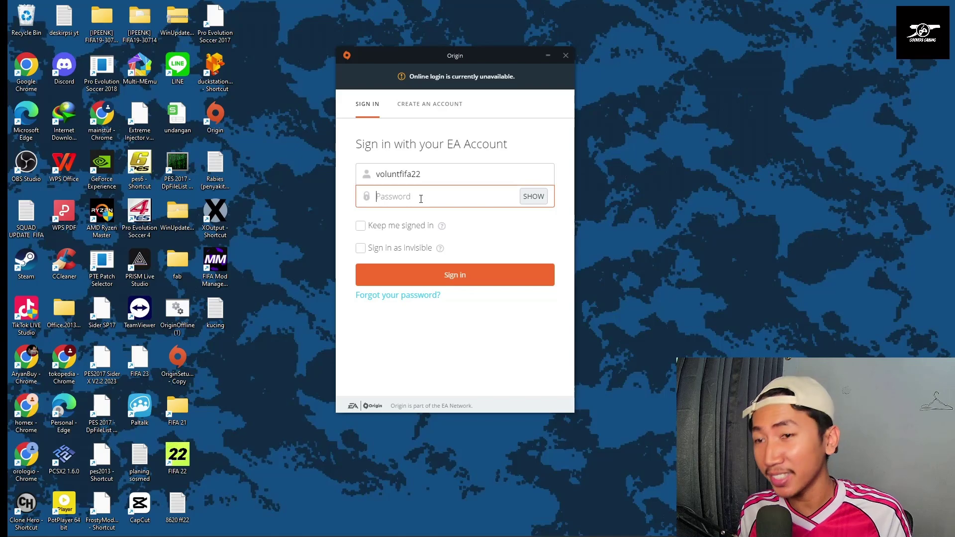
key("ctrl+v")
left_click(478, 280)
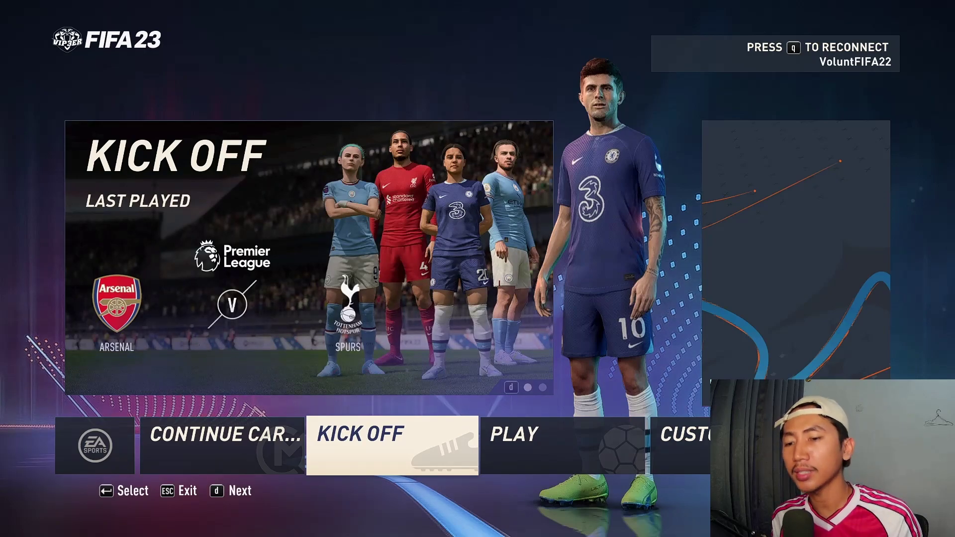
Load the Squad Update file dated 10 July 2023 8:19 AM from the profile's squad files
key("Right")
key("Right")
key("Return")
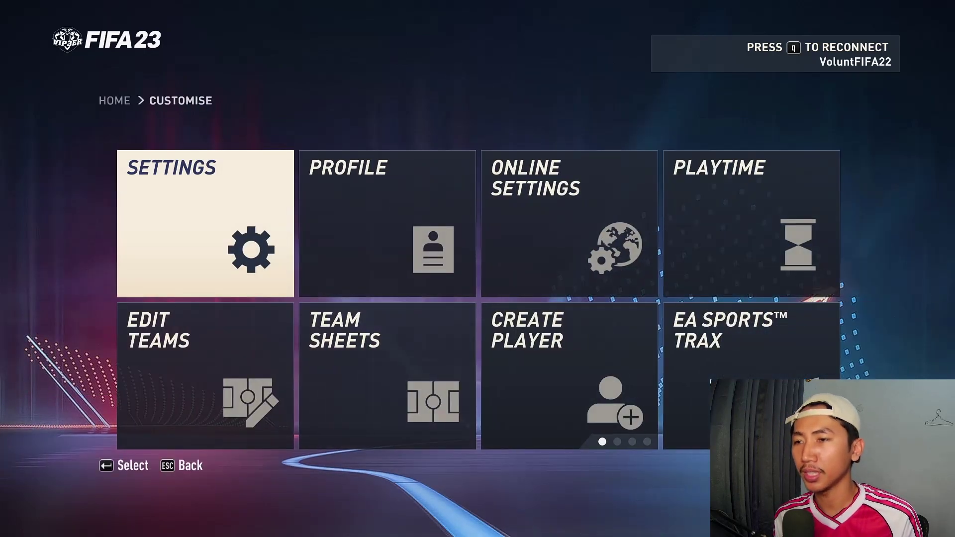
key("Right")
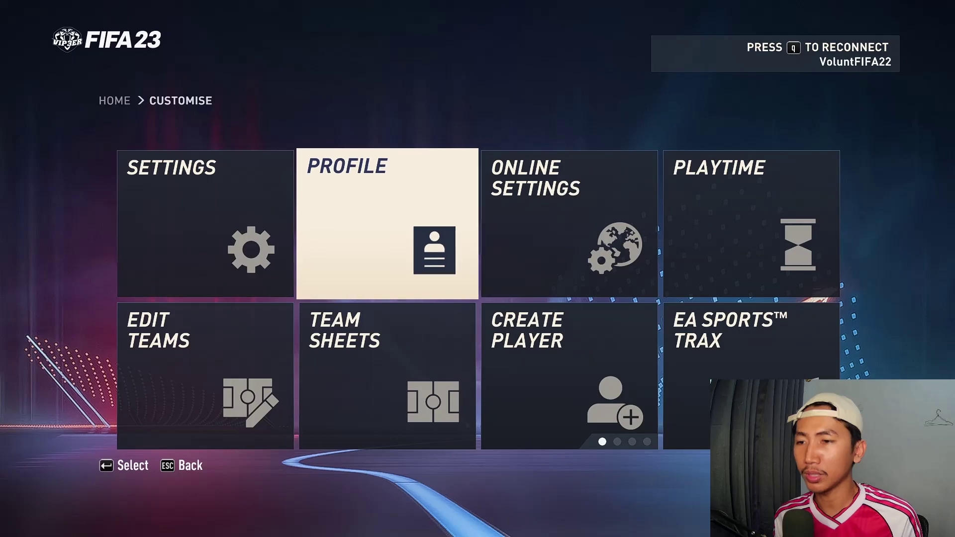
key("Return")
key("Right")
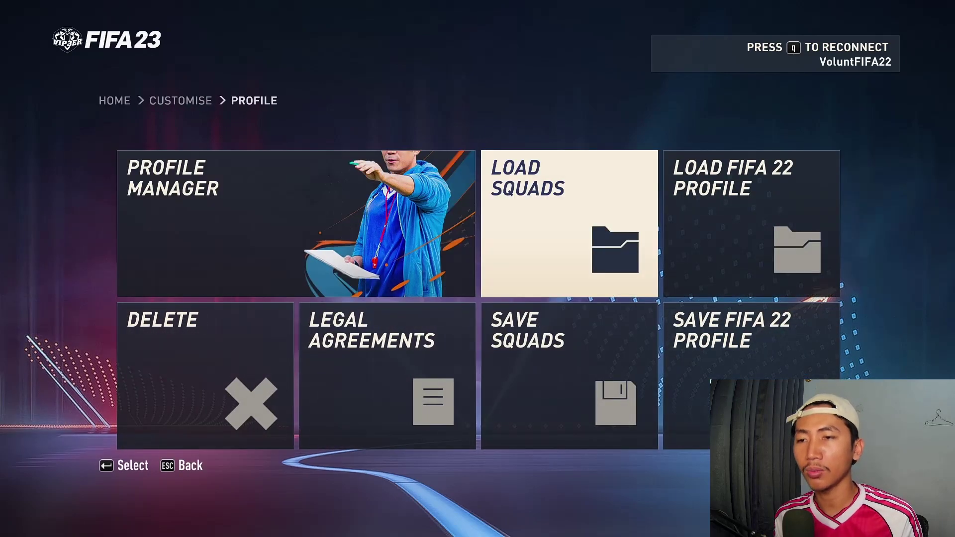
key("Return")
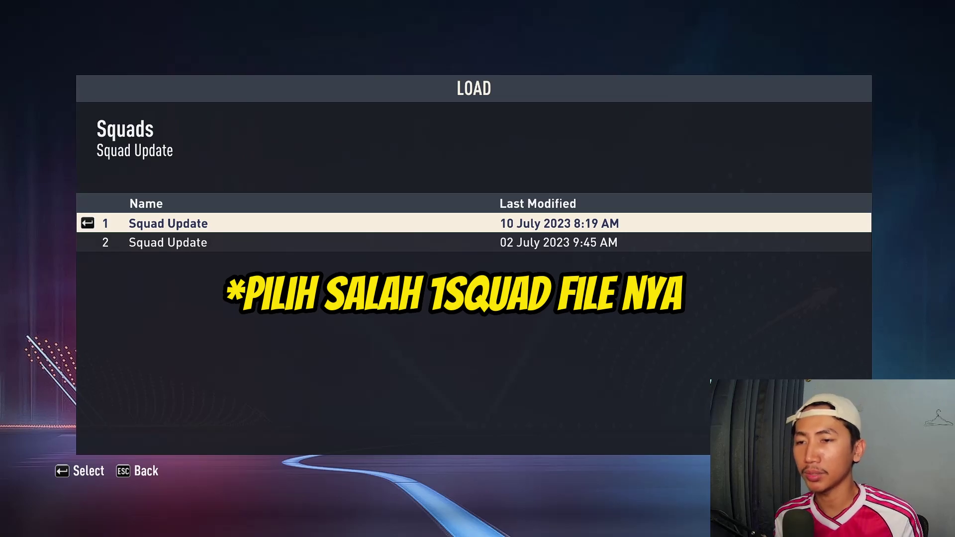
key("Return")
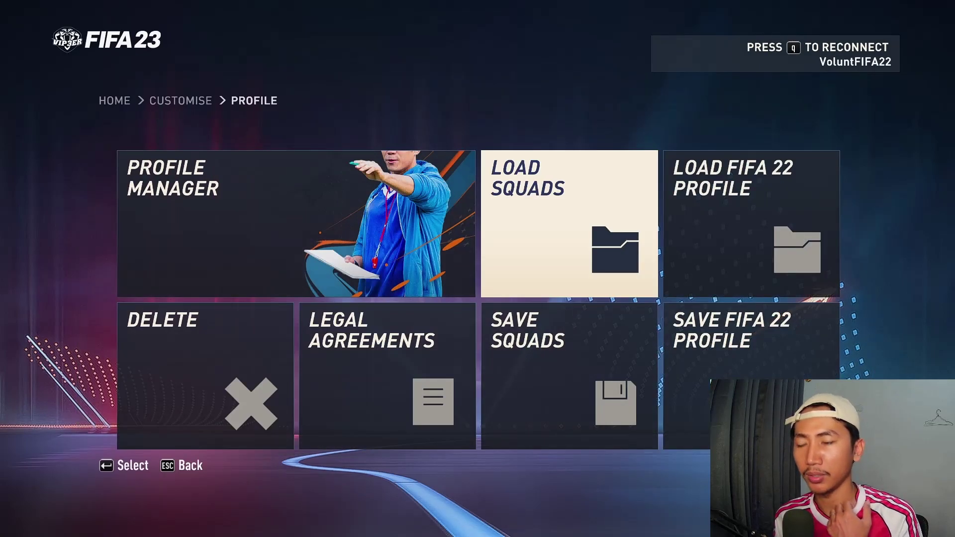
Open the real player editor for male players, showing the Arsenal squad in England's Premier League
key("Escape")
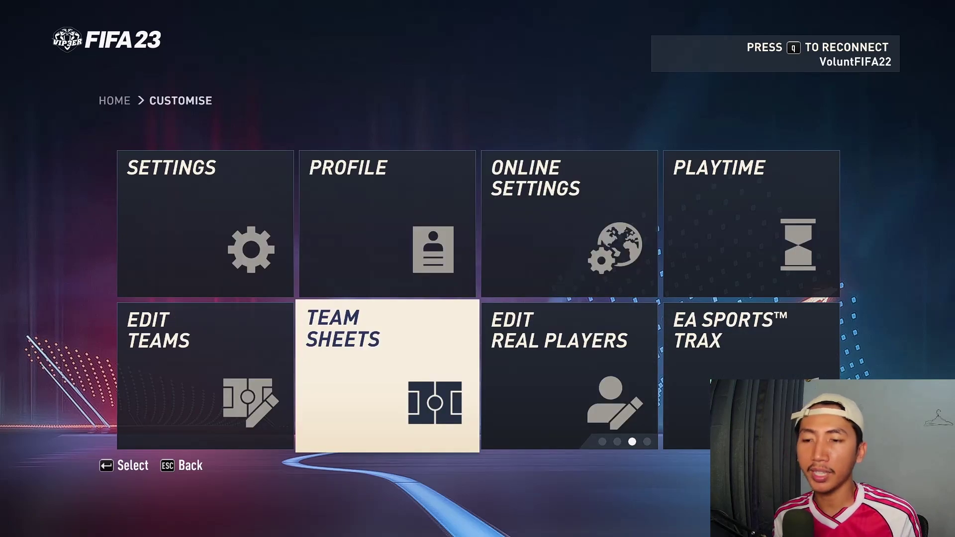
key("Right")
key("Return")
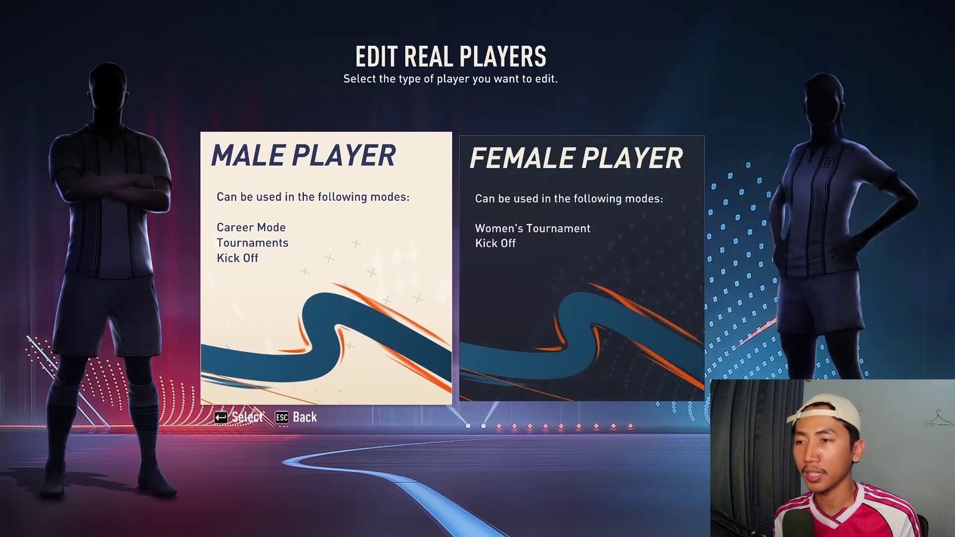
key("Return")
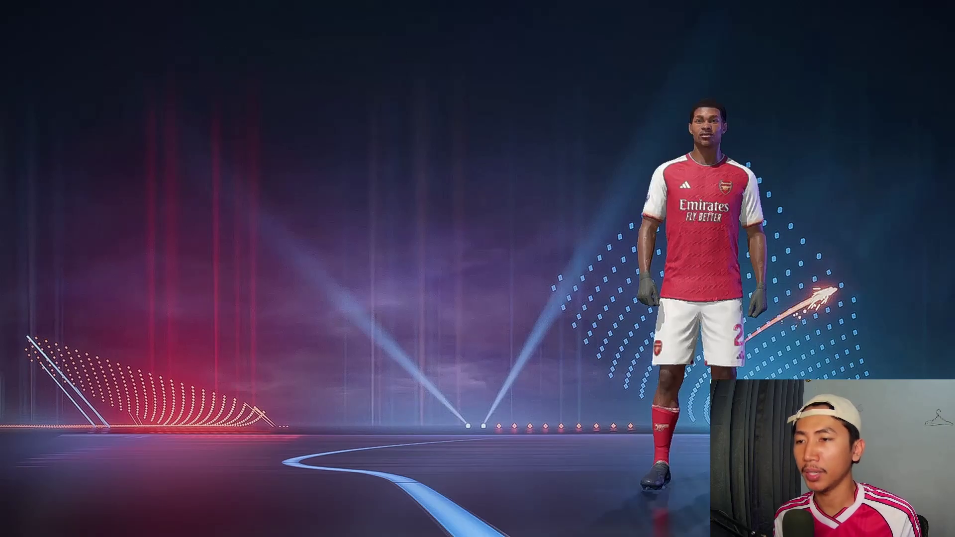
left_click(274, 205)
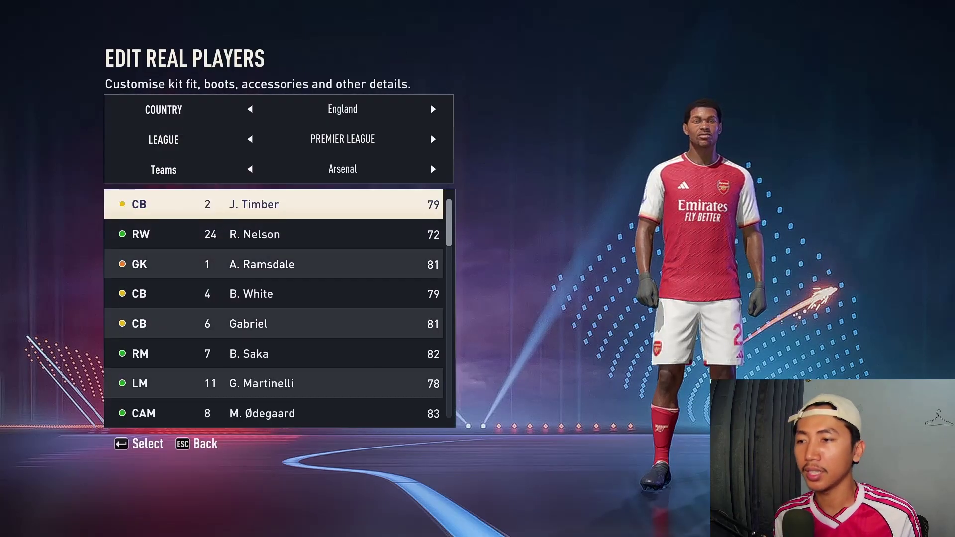
Look through the Arsenal squad list for the newly transferred players and their updated kits
key("Down")
key("Down")
key("Down")
key("Down")
key("Down")
key("Down")
key("Down")
key("Down")
key("Down")
key("Down")
key("Down")
key("Down")
key("Down")
key("Down")
key("Down")
key("Down")
key("Down")
key("Down")
key("Down")
key("Down")
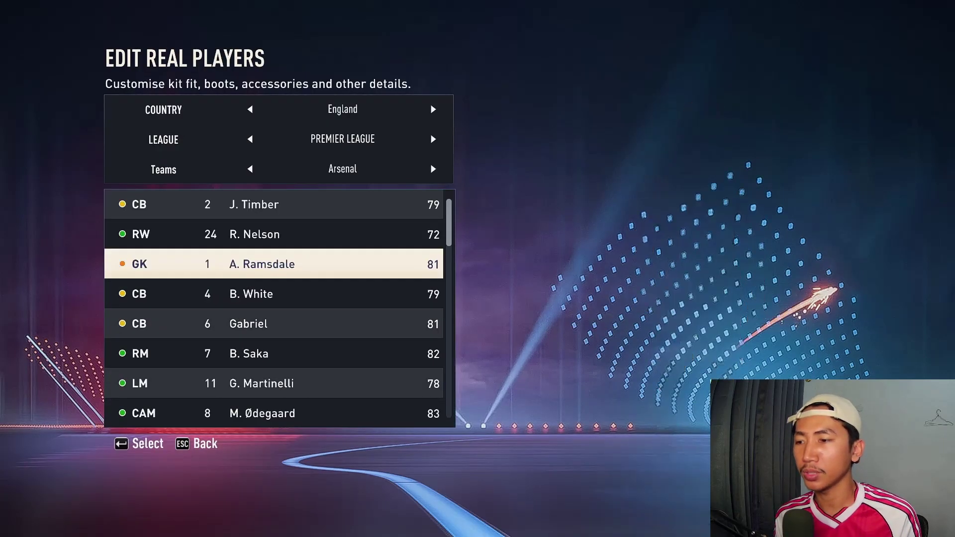
key("Up")
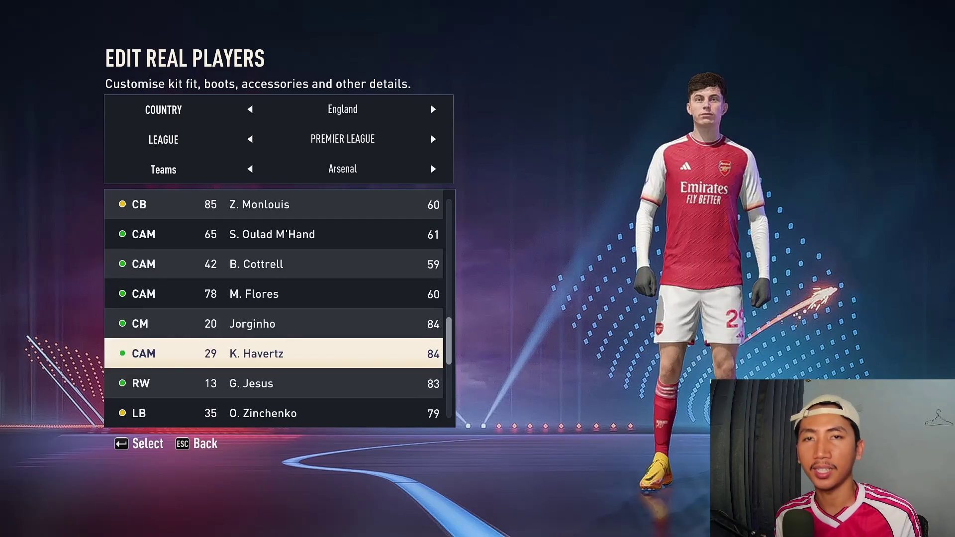
key("Down")
key("Down")
key("Down")
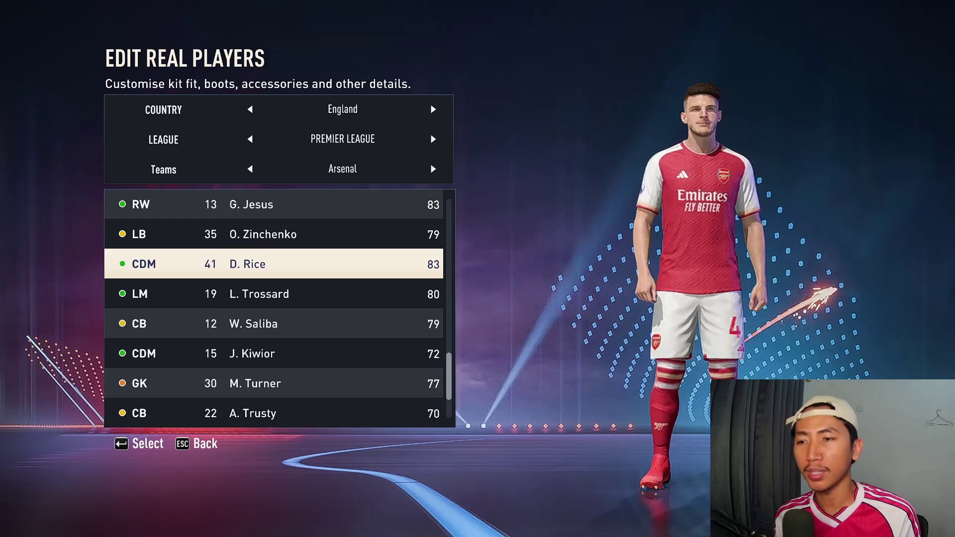
Switch the team to Chelsea and examine its squad list, checking new signings and the updated kits
key("Up")
key("Up")
key("Right")
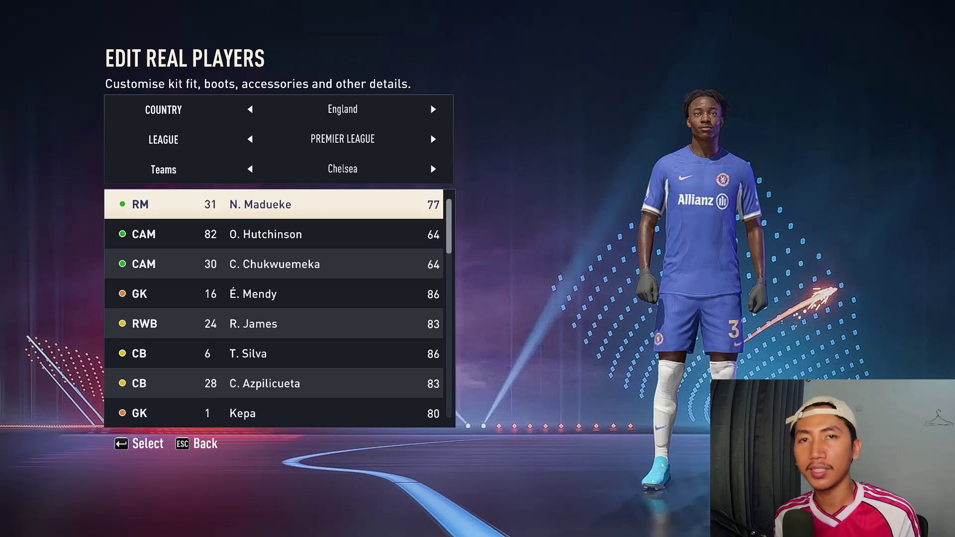
key("Down")
key("Down")
key("Down")
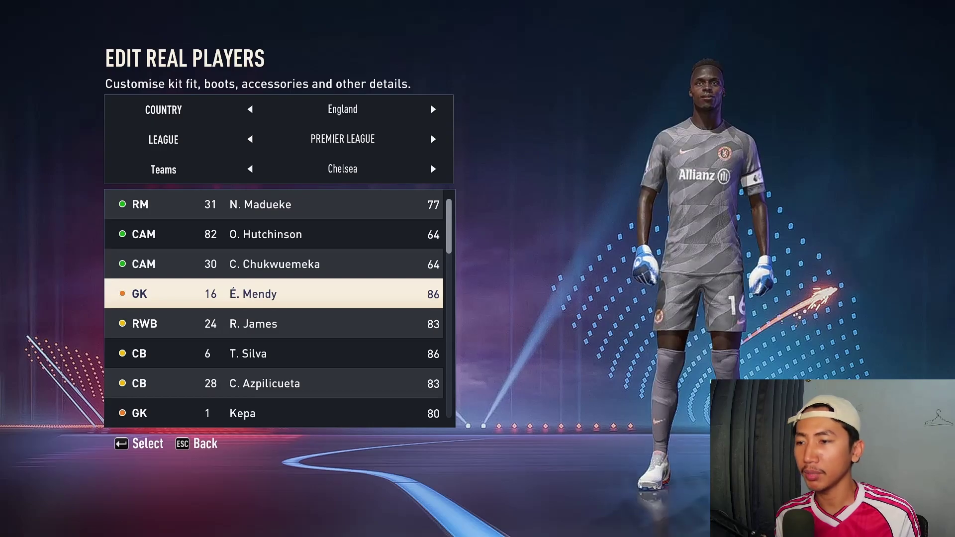
key("Down")
key("Down")
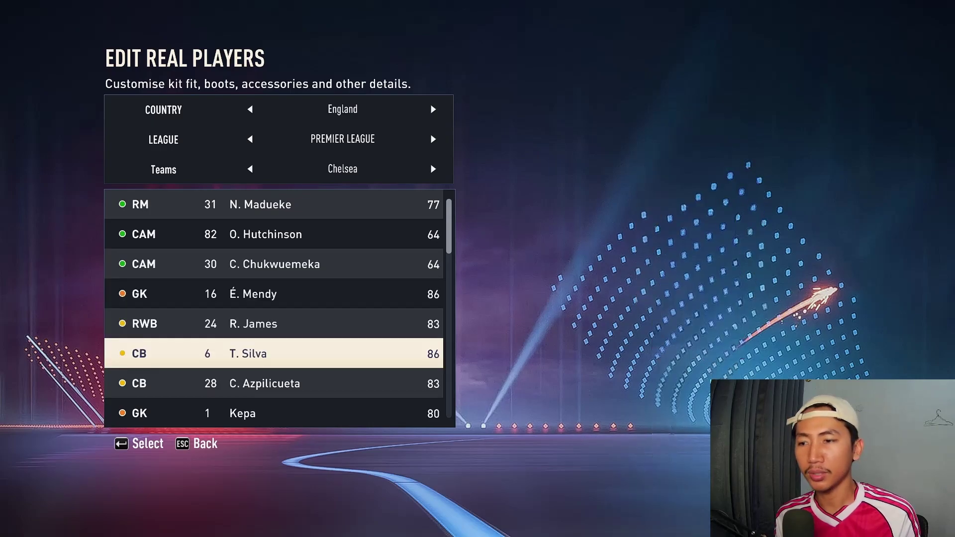
key("Down")
key("Down")
key("Down")
key("Down")
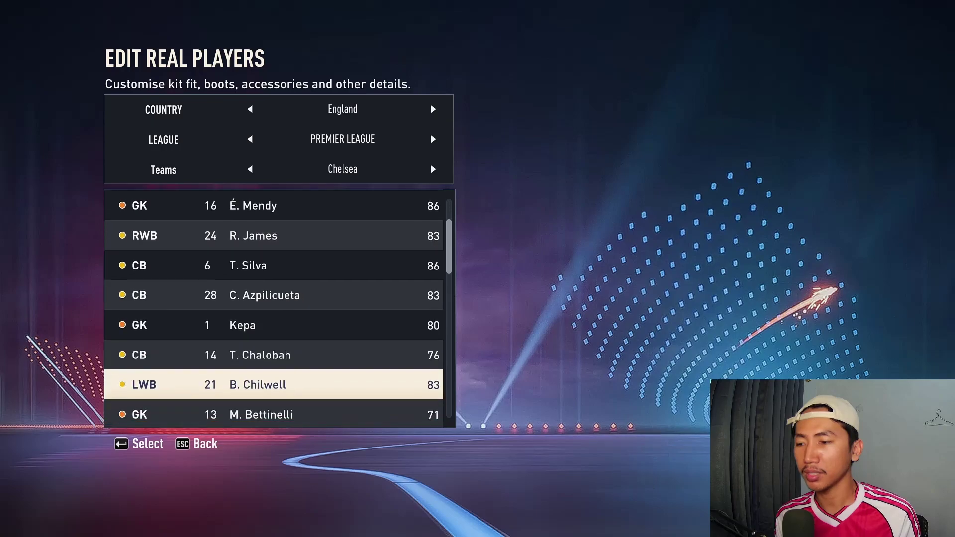
key("Down")
key("Down")
key("Down")
key("Down")
key("Down")
key("Down")
key("Down")
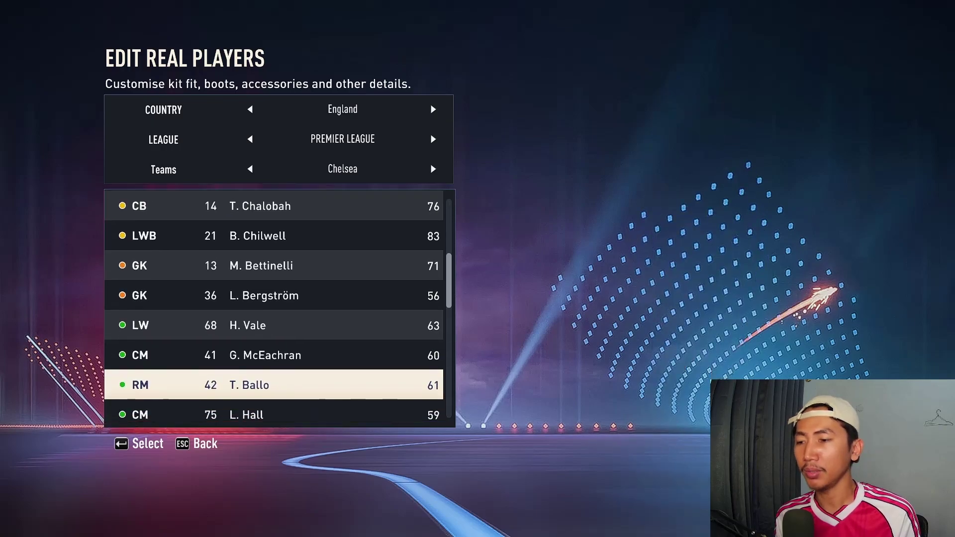
key("Down")
key("Down")
key("Down")
key("Down")
key("Down")
key("Down")
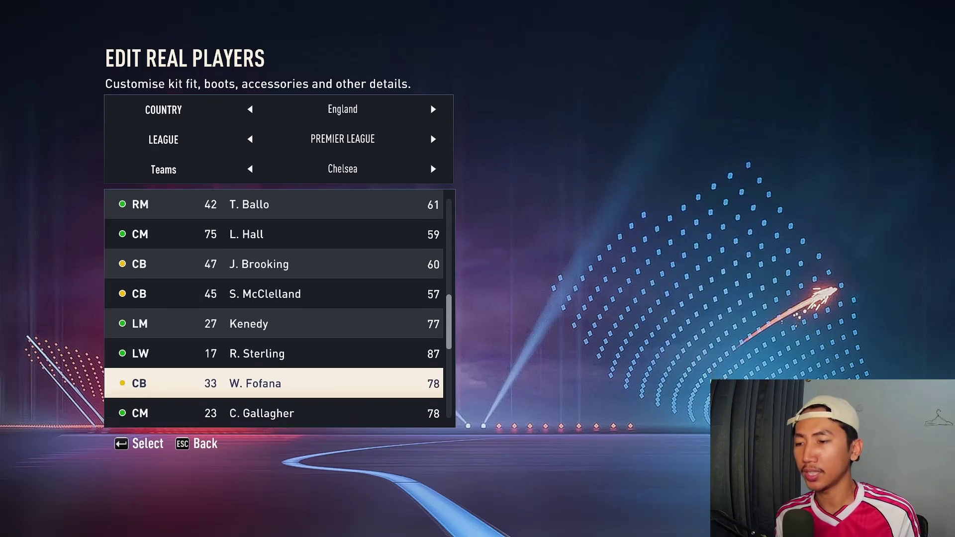
key("Down")
key("Down")
key("Down")
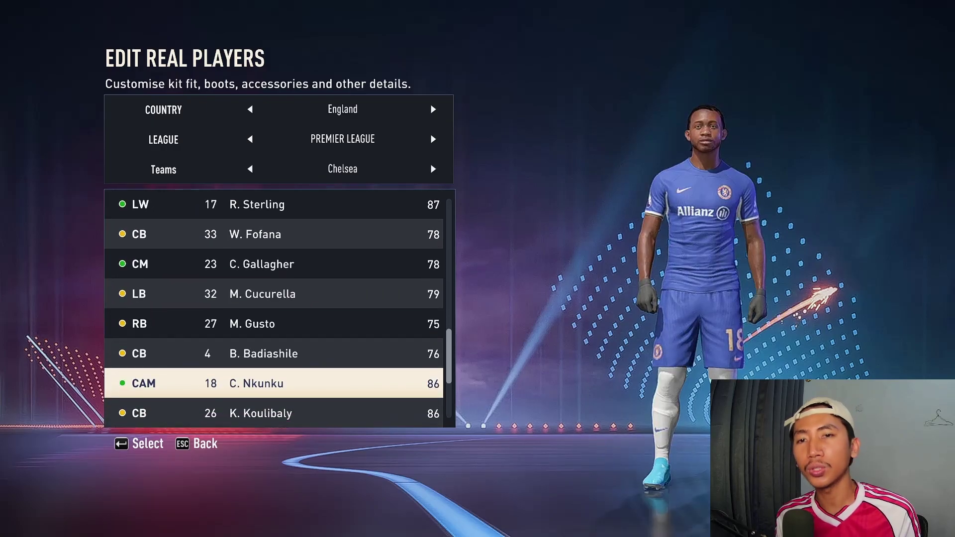
key("Down")
key("Down")
key("Down")
key("Down")
key("Down")
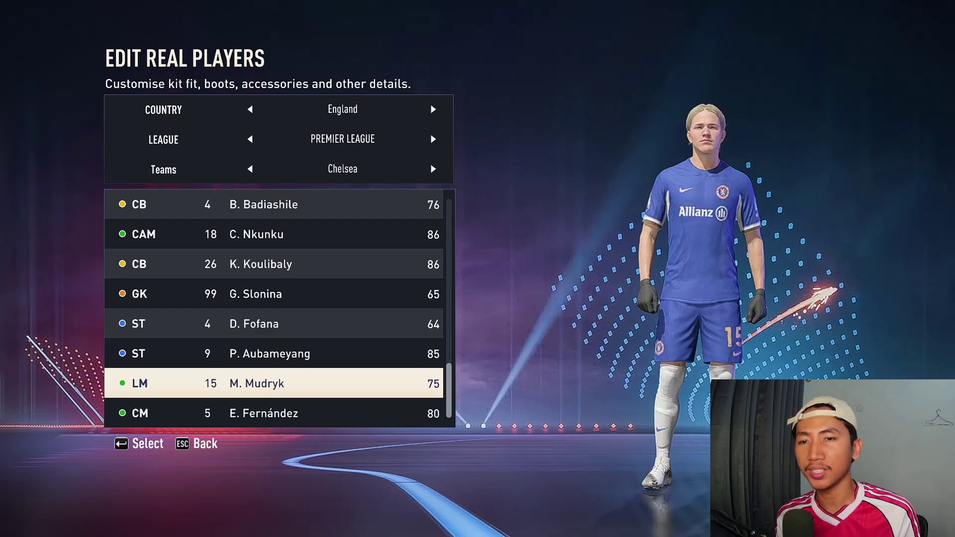
Check the transfers and kits of Liverpool, Manchester City and Manchester Utd, plus Al Ittihad in Saudi Arabia's MBS Pro League
key("Down")
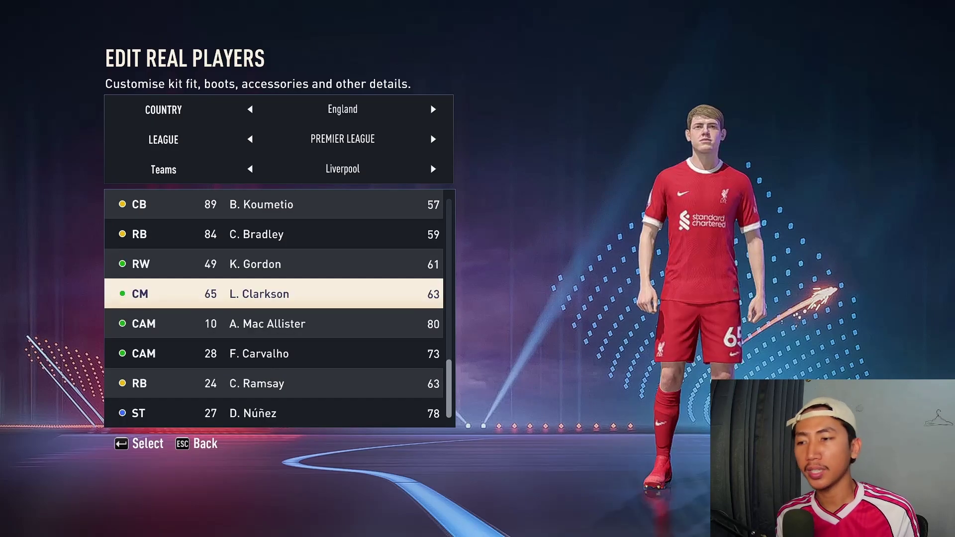
key("Down")
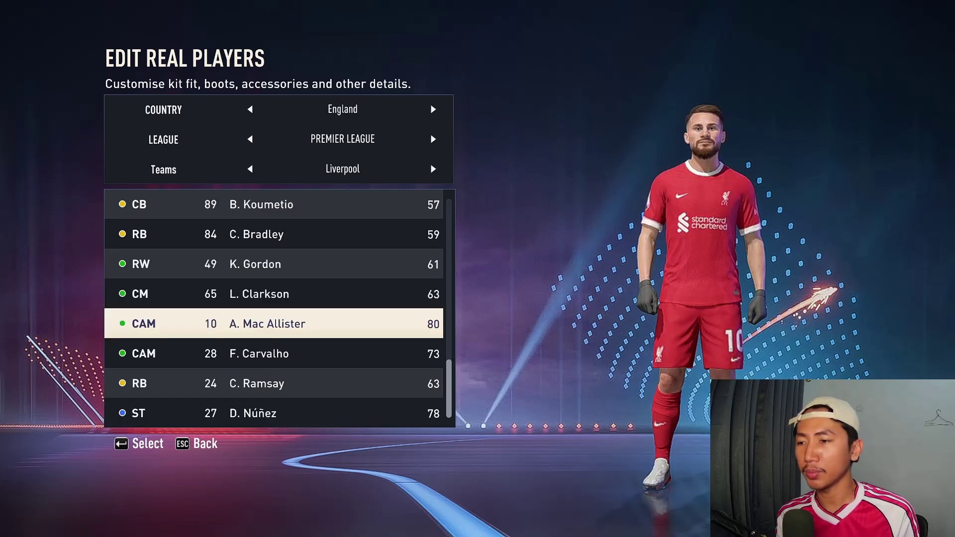
key("Down")
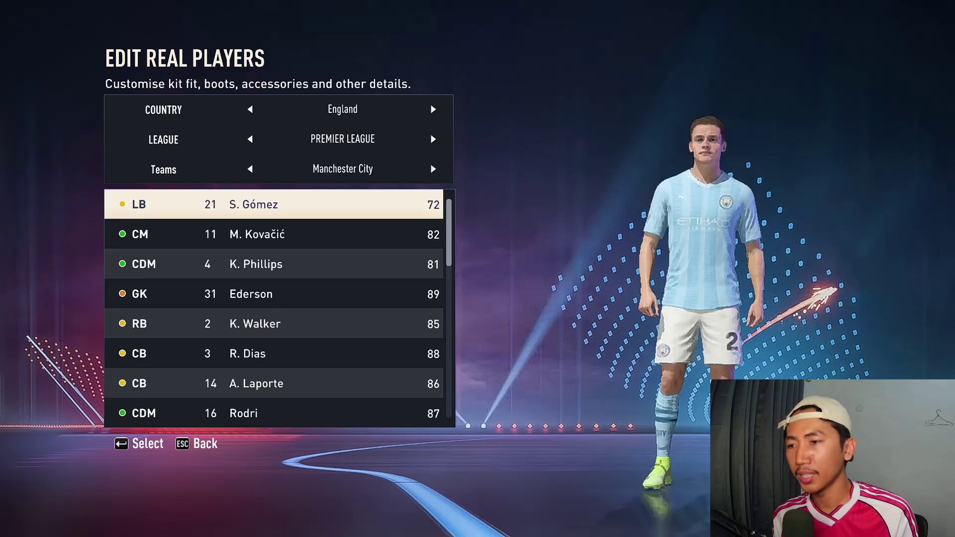
key("Down")
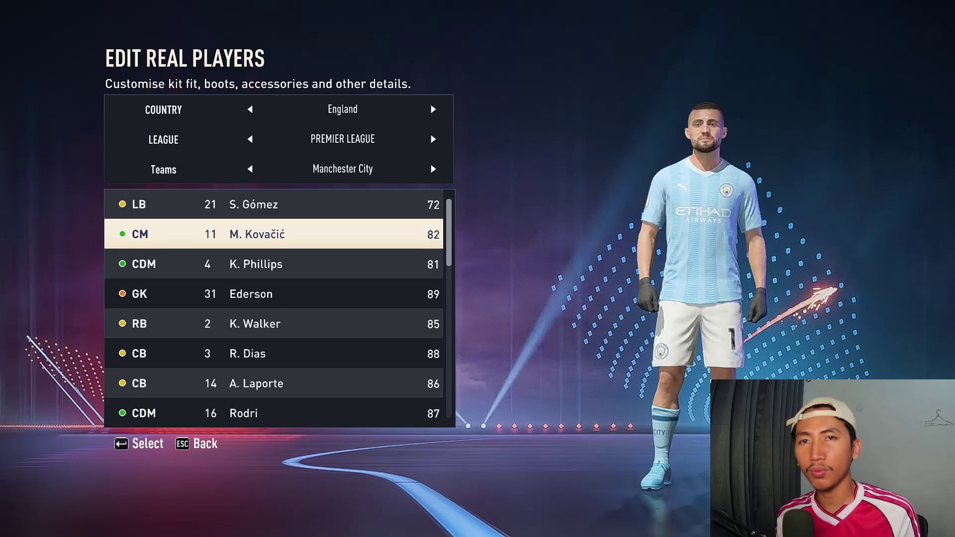
key("Down")
key("Down")
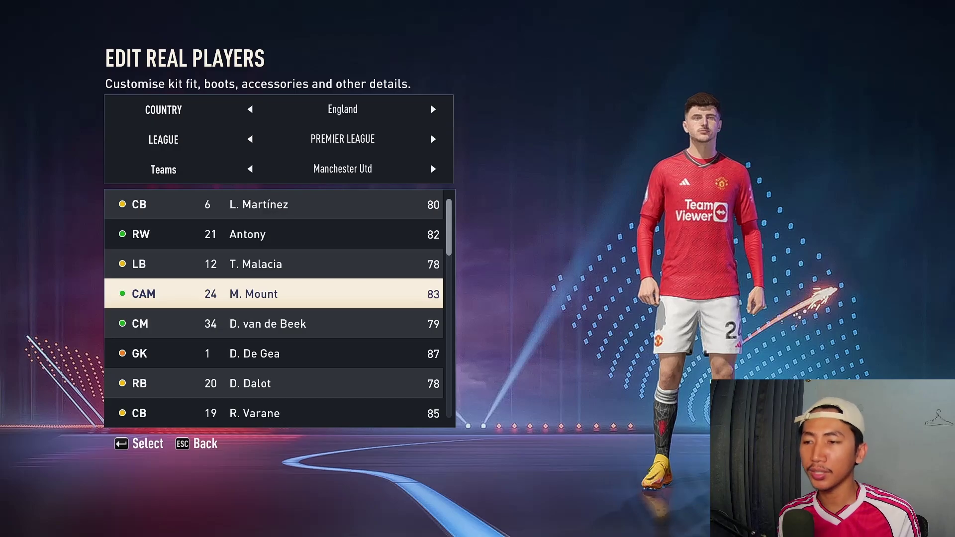
key("Down")
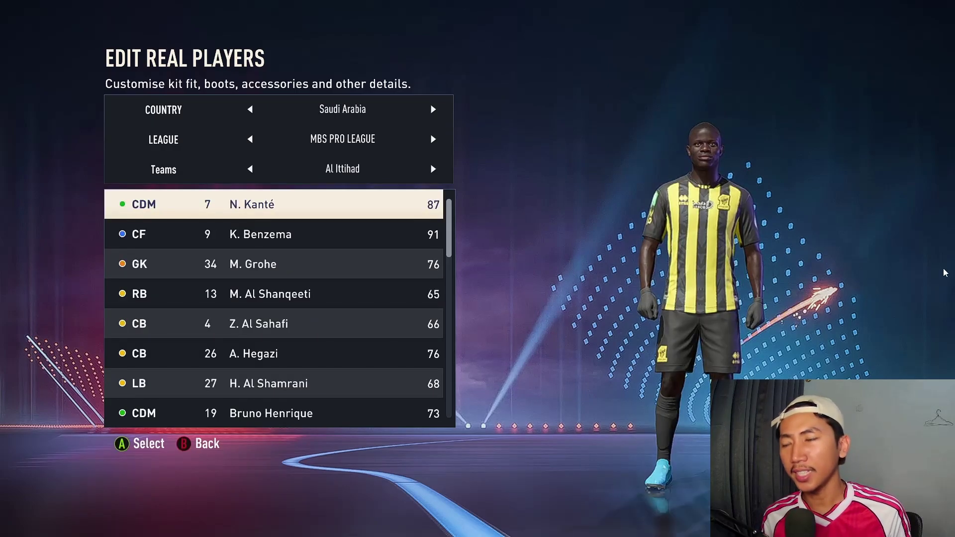